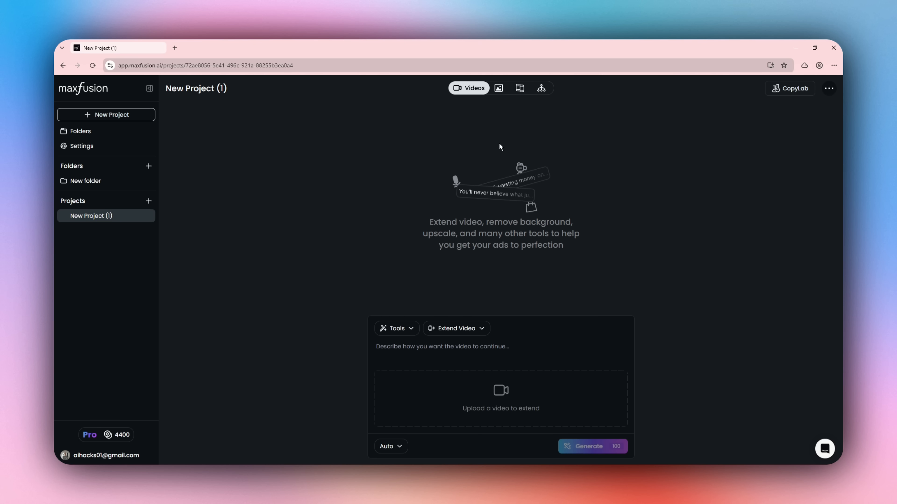
Switch the project to image creation and choose the GPT Image 2 model.
click(498, 89)
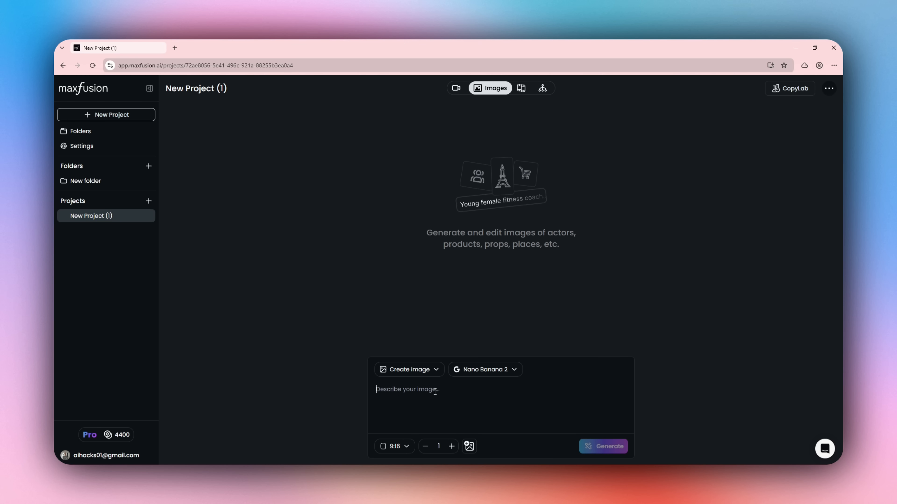
click(427, 369)
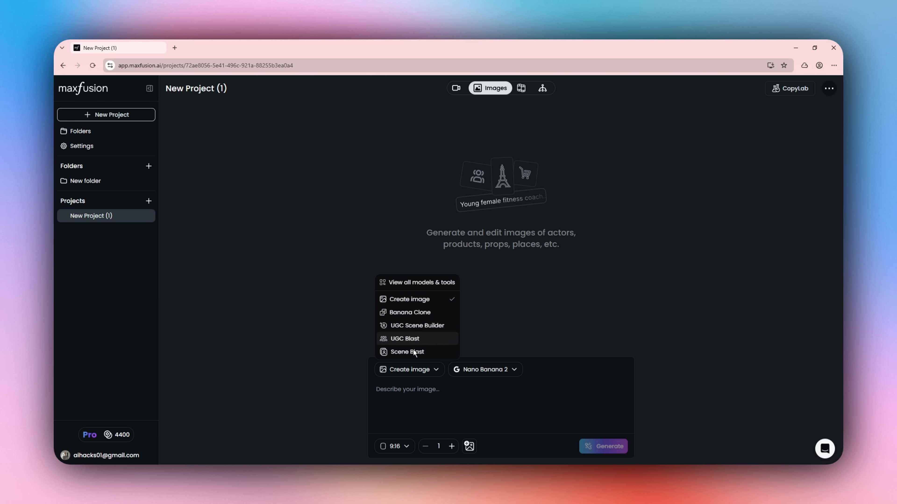
click(478, 367)
click(481, 372)
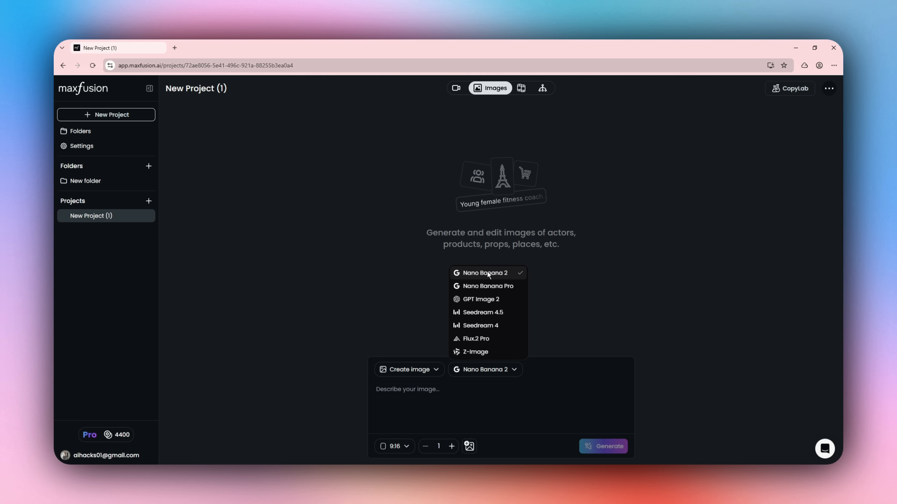
click(479, 300)
Paste the prompt for an ultra realistic 24 year old female skincare influencer holding a green cleanser in a modern bright bathroom.
click(447, 397)
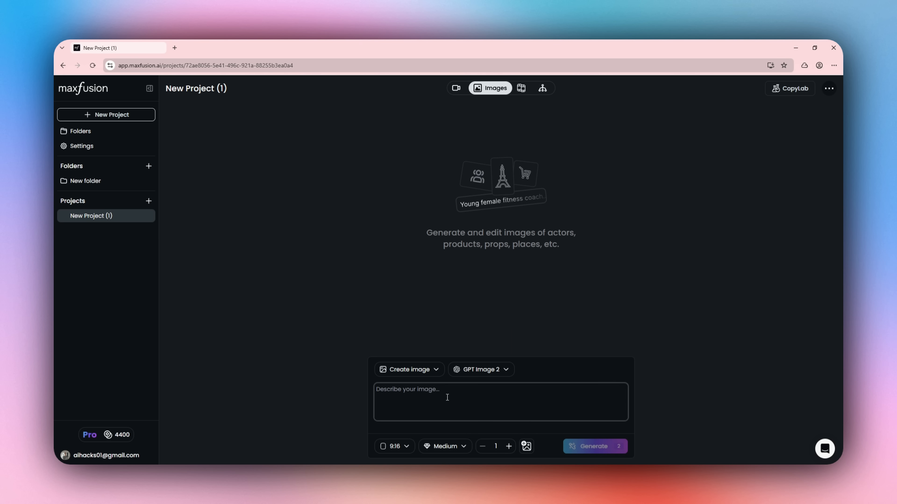
key(ctrl+v)
scroll(401, 385, up, 5)
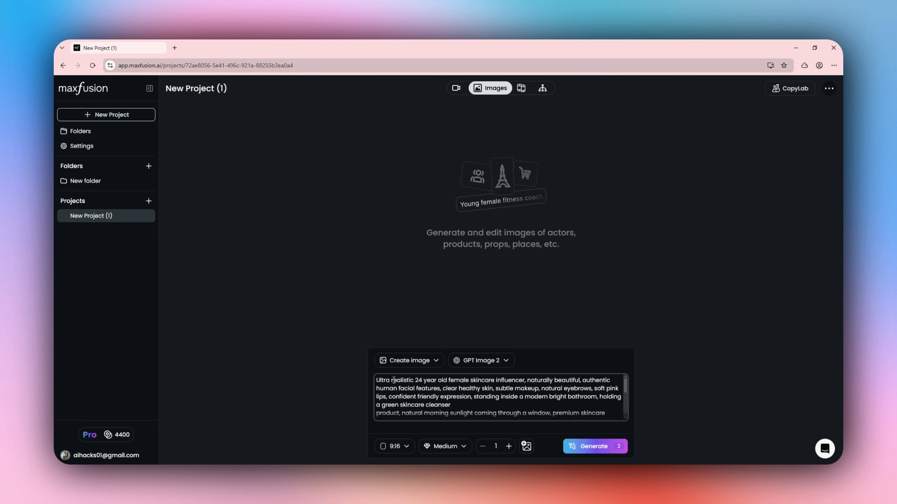
Set the image quality to High and the number of images to 4, and generate them.
click(456, 446)
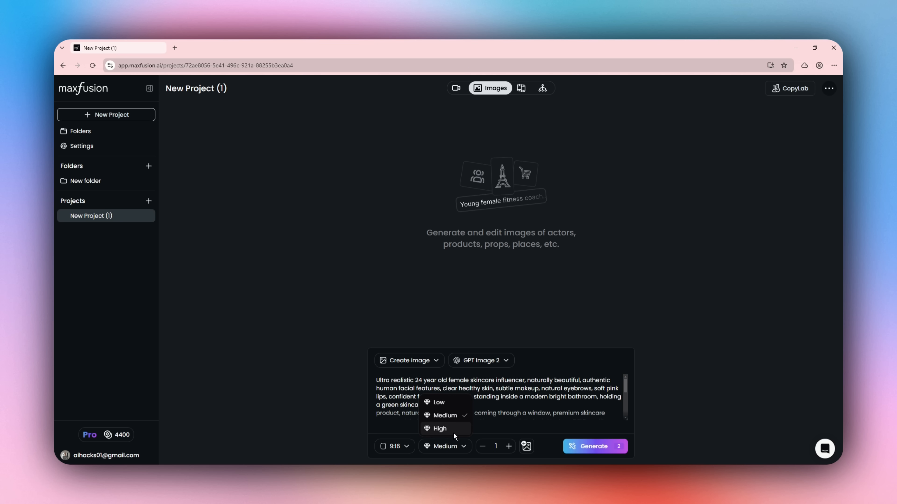
click(437, 427)
click(498, 447)
click(498, 447)
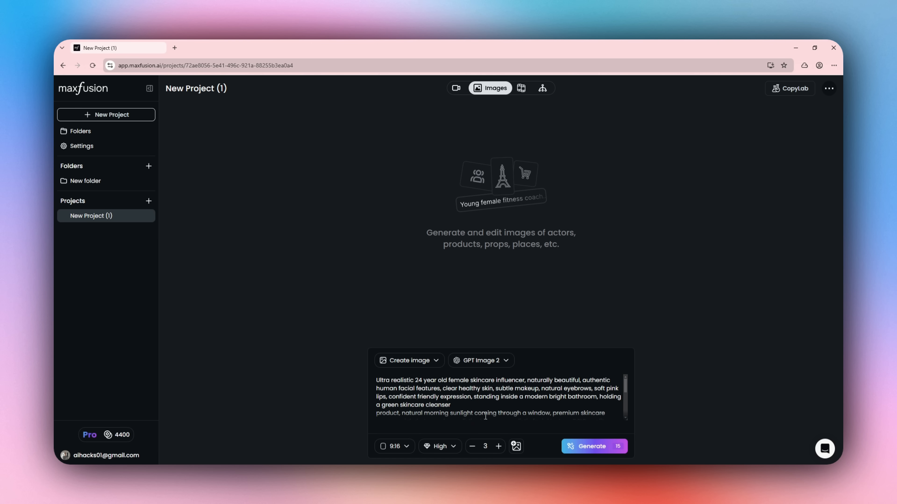
scroll(485, 417, down, 5)
click(498, 447)
scroll(448, 408, up, 5)
scroll(495, 395, down, 5)
click(596, 446)
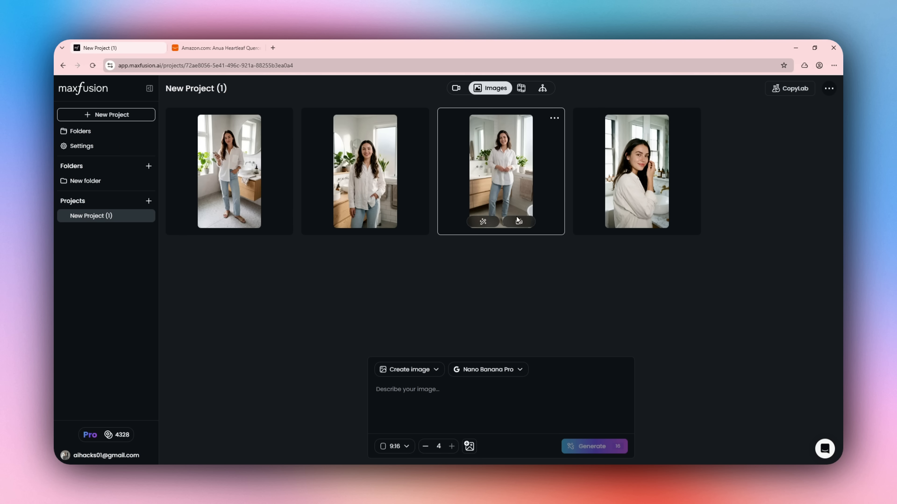
Download the third generated image, showing the woman standing with her hands together in the bathroom.
click(554, 118)
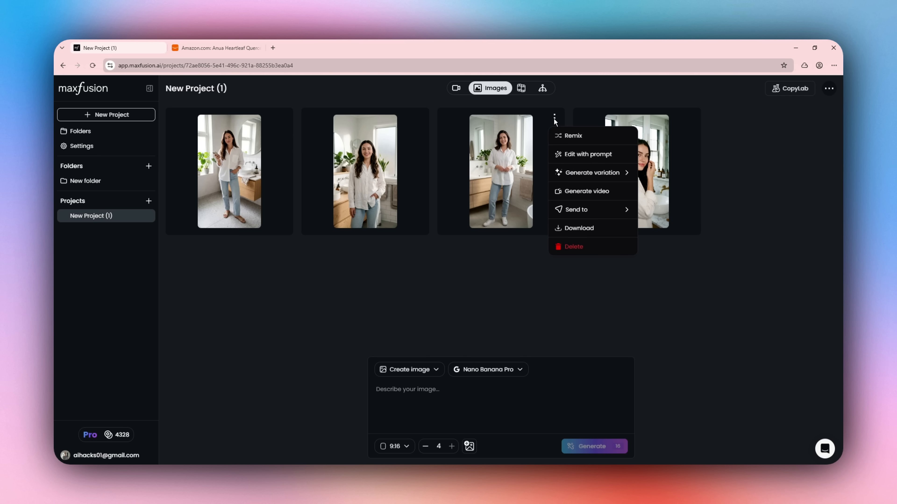
click(576, 228)
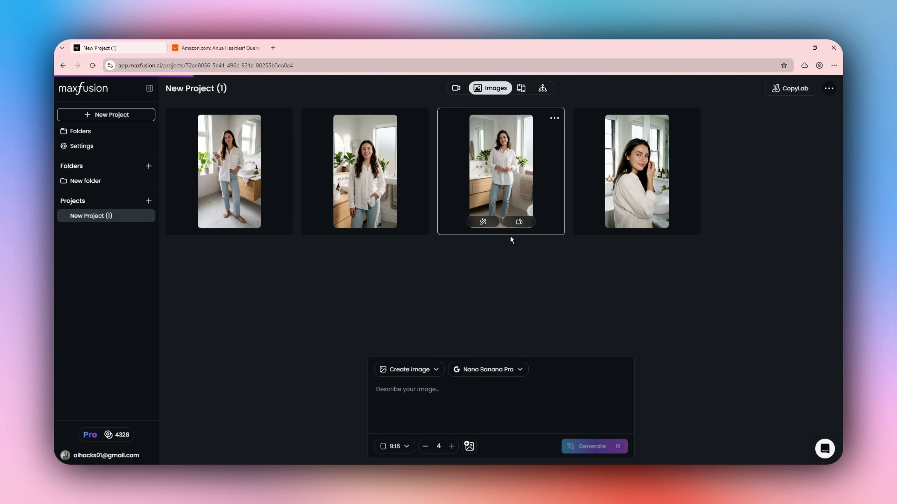
Switch the project to video creation and choose the Videos tool with the Seedance 2.0 model.
click(457, 87)
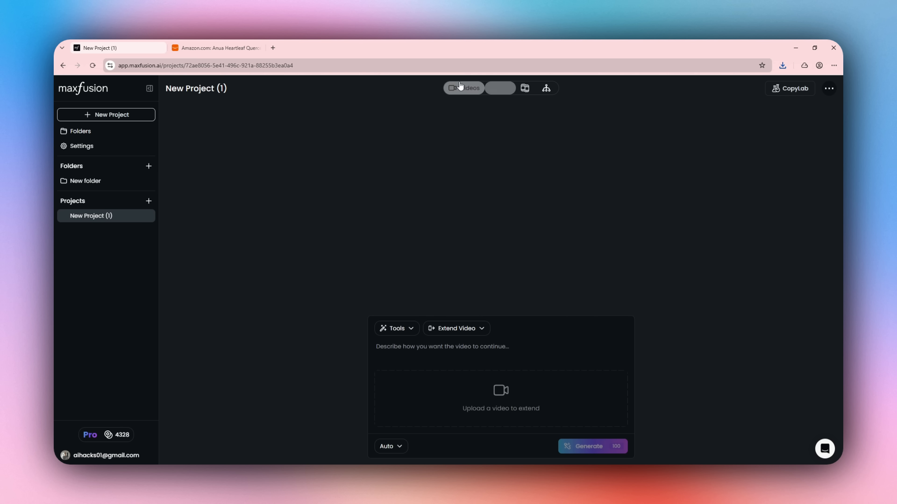
click(403, 331)
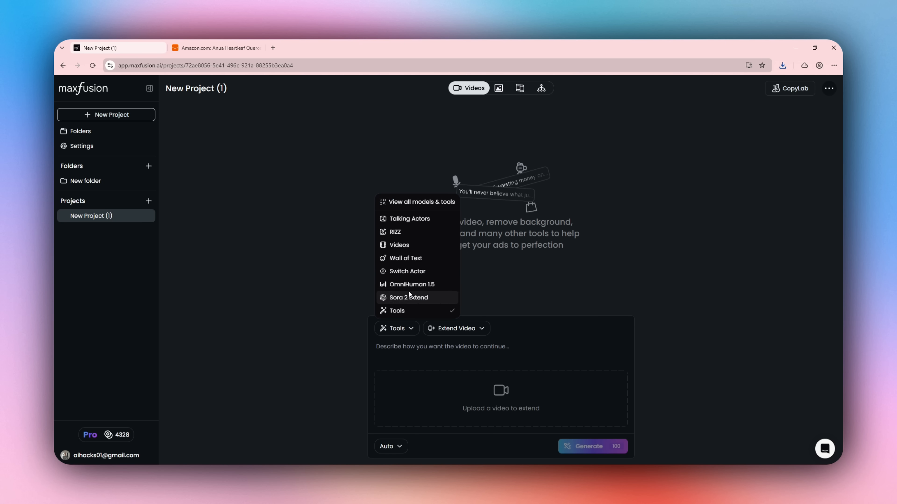
click(401, 245)
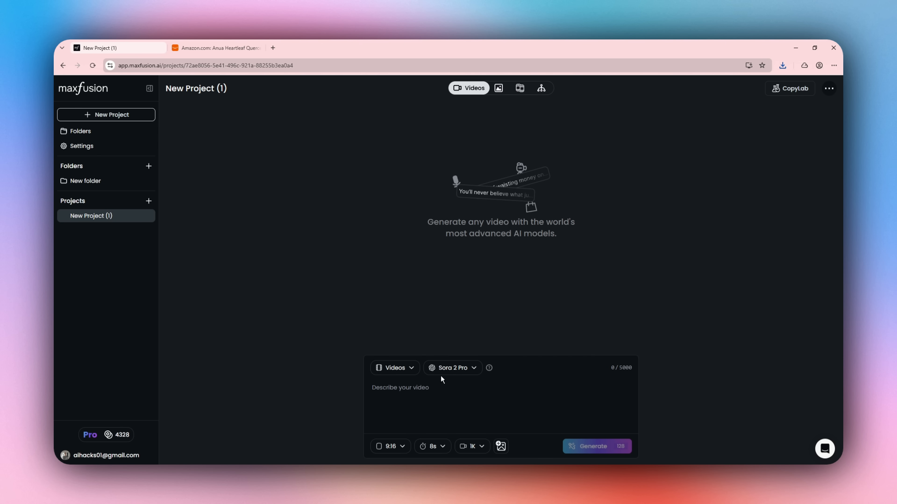
click(456, 368)
click(457, 350)
Switch to the Amazon product page and save the Anua cleanser's main image as a JPEG in Downloads.
click(216, 48)
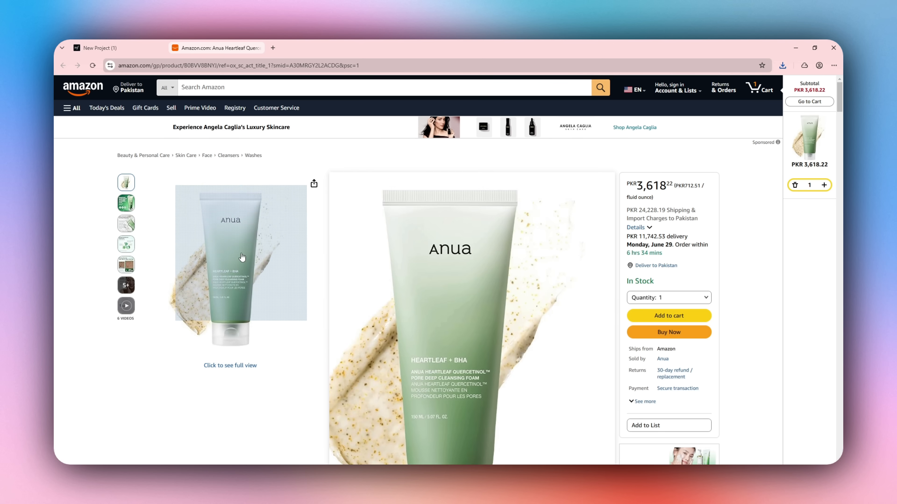
right_click(242, 237)
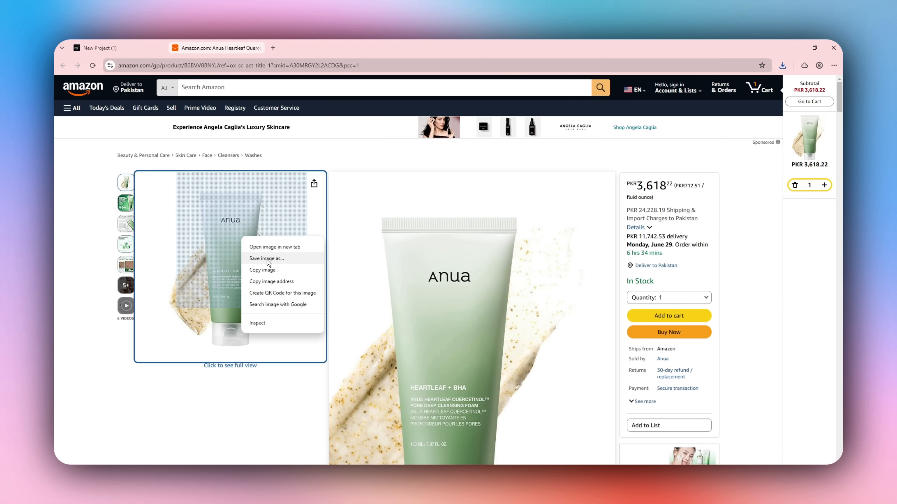
click(267, 259)
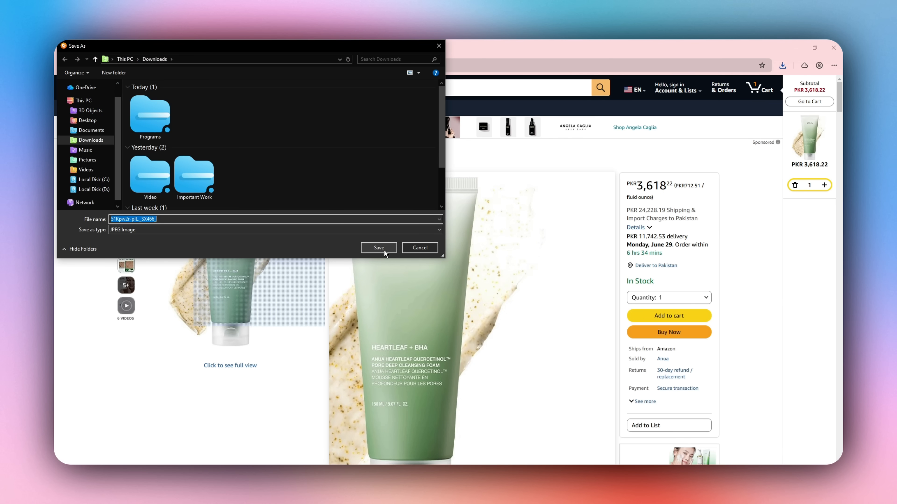
click(378, 248)
Capture a full-screen screenshot of the Amazon product page.
key(Print)
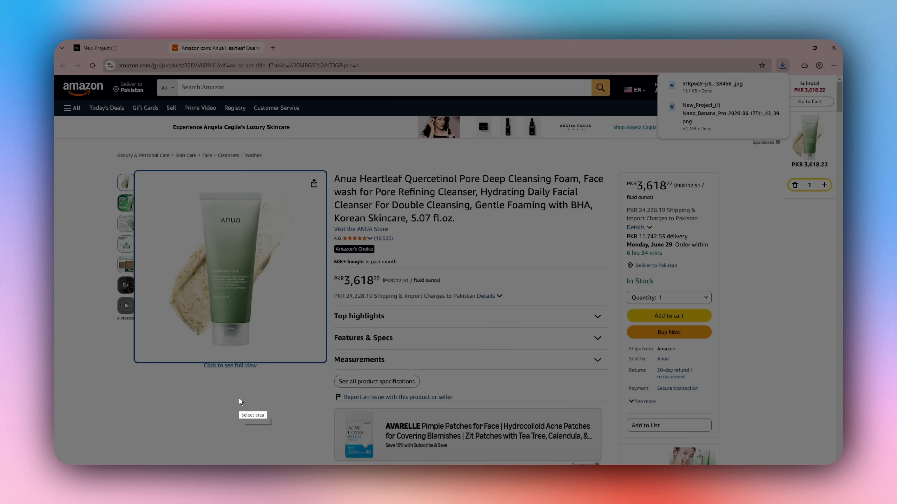
mouse_move(54, 40)
mouse_down()
mouse_move(113, 99)
mouse_move(842, 465)
mouse_up()
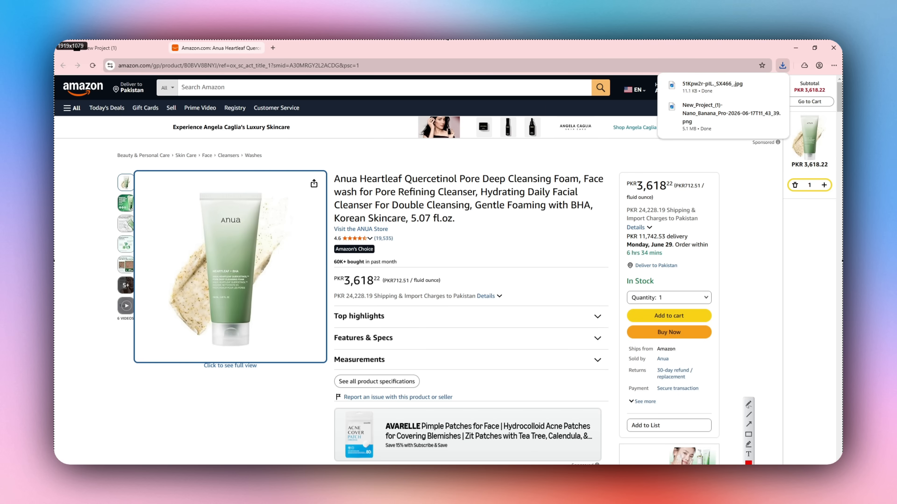
key(Escape)
Return to the project, keep Videos with Seedance 2.0, and paste the prompt for a skincare creator holding the green cleanser in a bright modern bathroom.
click(130, 53)
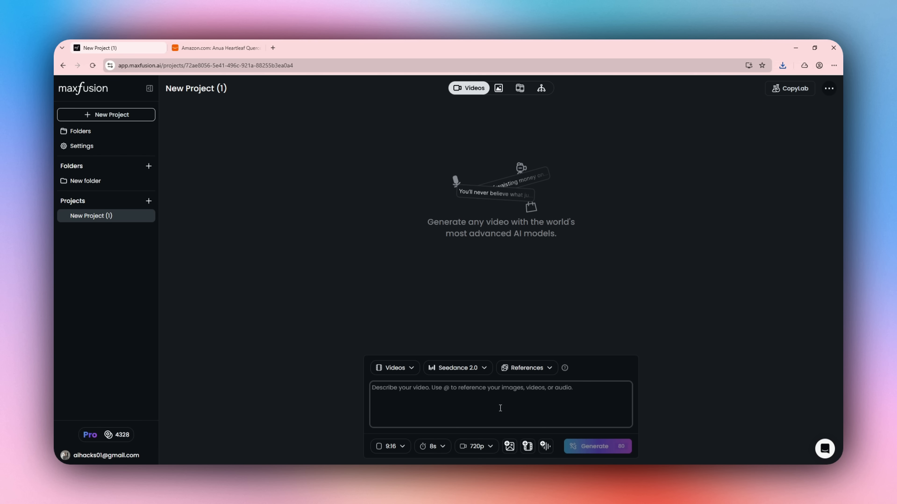
click(403, 367)
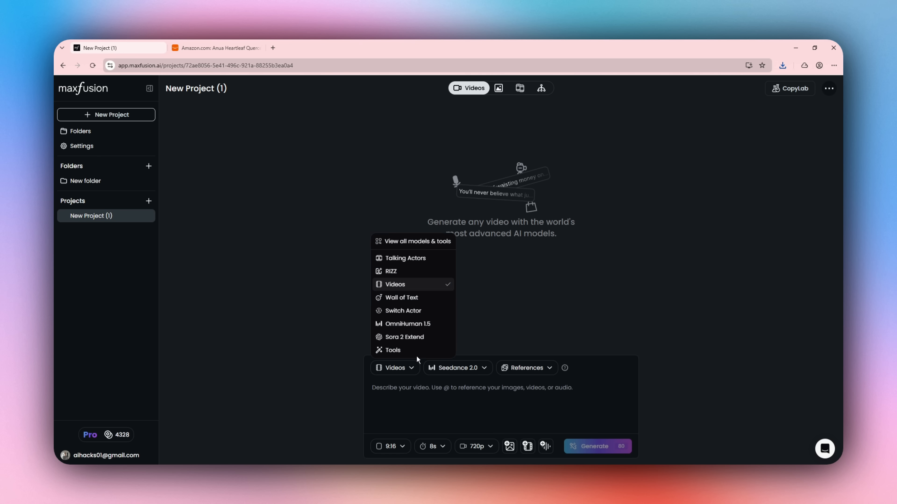
click(409, 291)
click(475, 368)
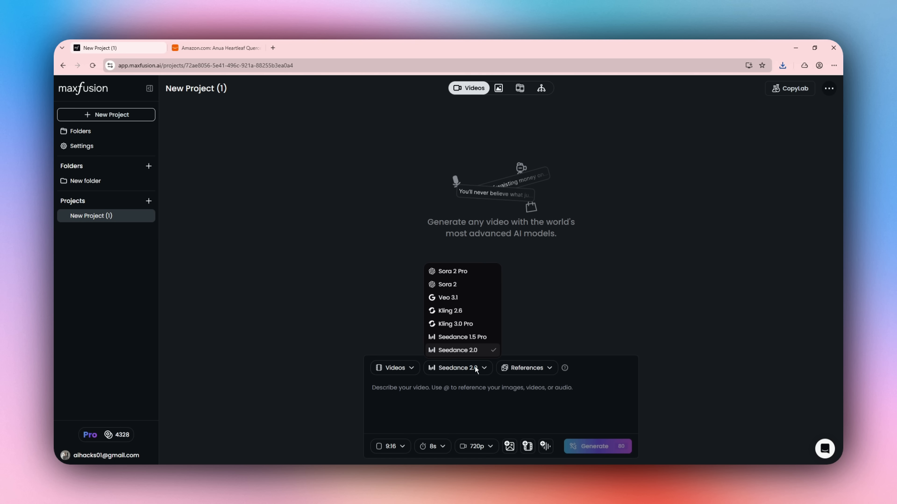
click(476, 351)
click(451, 393)
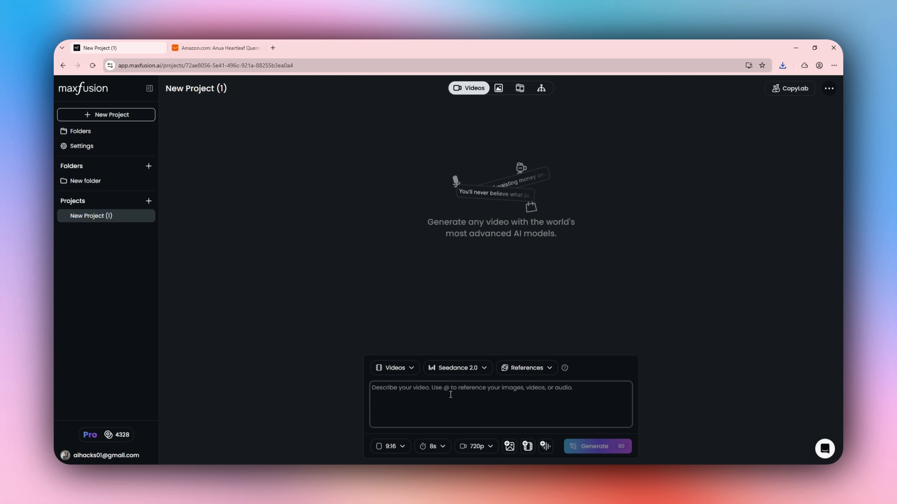
key(ctrl+v)
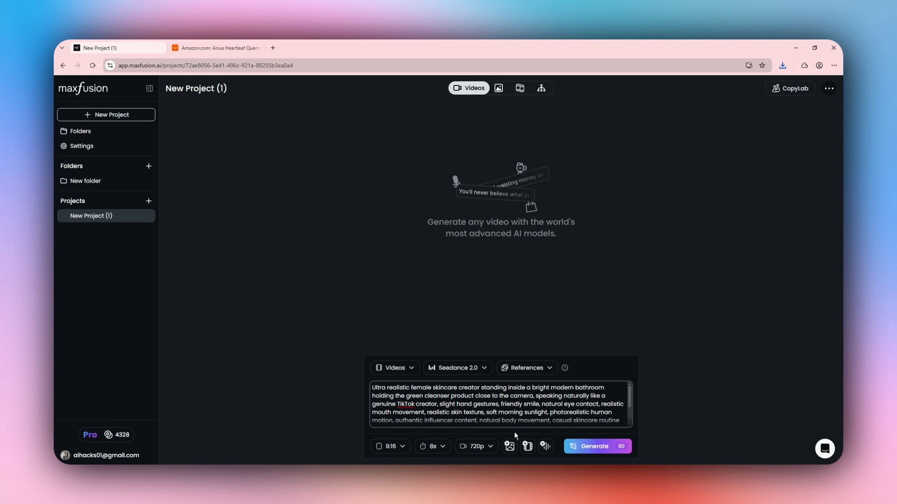
Upload the downloaded woman image, the cleanser photo and Screenshot_1 as reference images, and set the video resolution to 1080p.
click(510, 446)
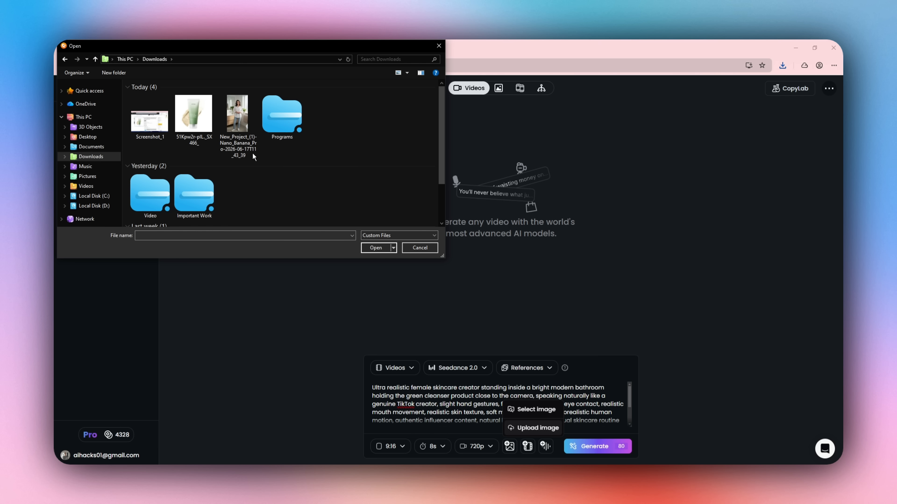
click(134, 131)
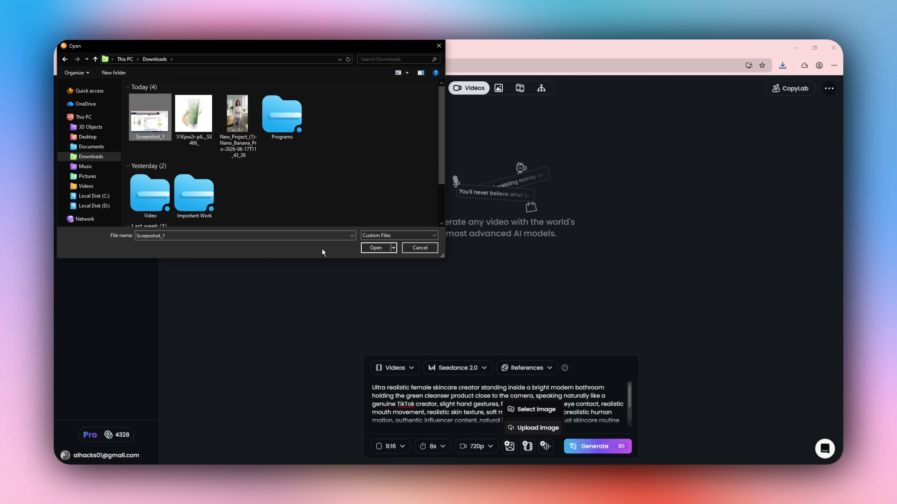
click(243, 135)
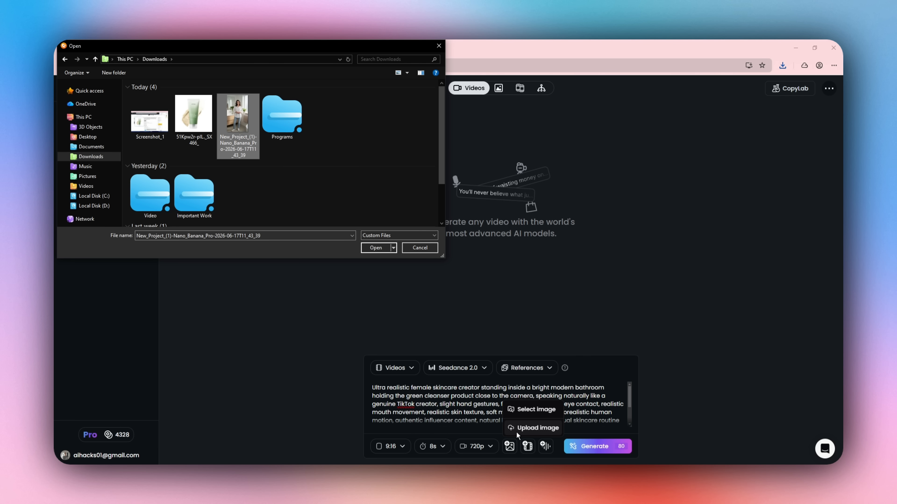
click(376, 248)
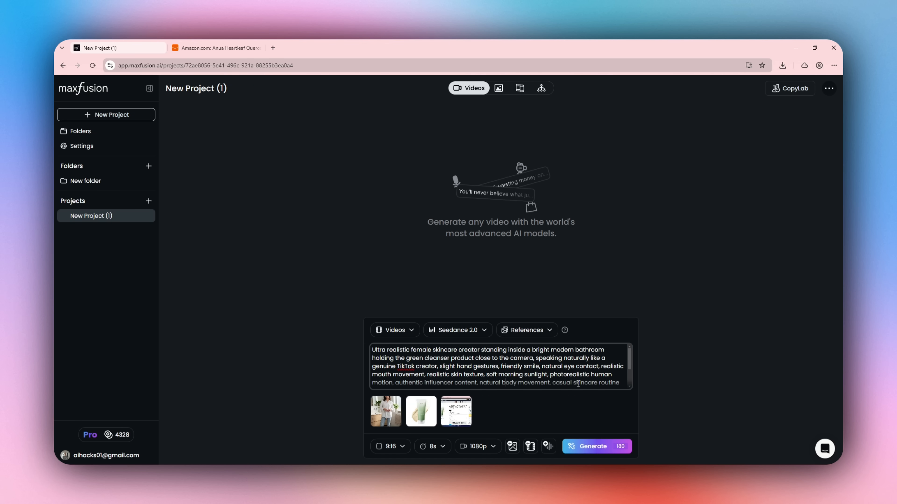
Check the full prompt, generate the 8s video from it and the references, and close the video preview.
scroll(577, 384, down, 3)
scroll(405, 371, up, 3)
scroll(375, 351, down, 3)
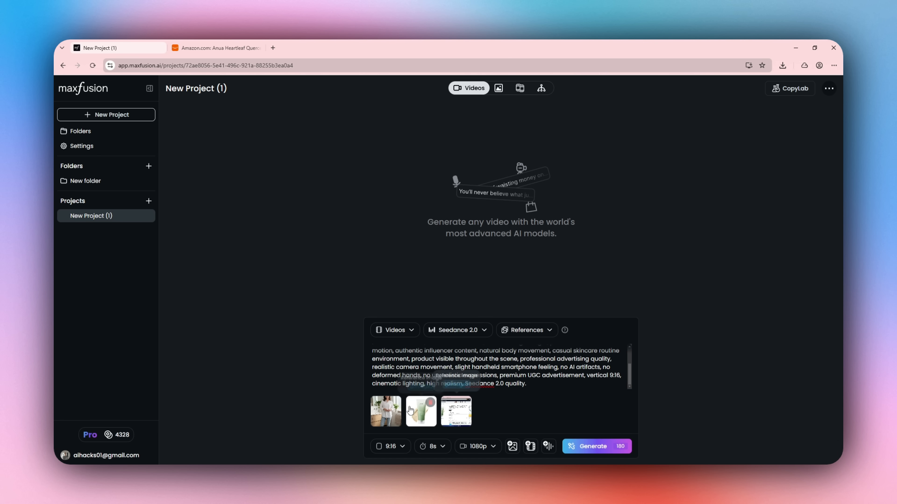
scroll(501, 373, up, 3)
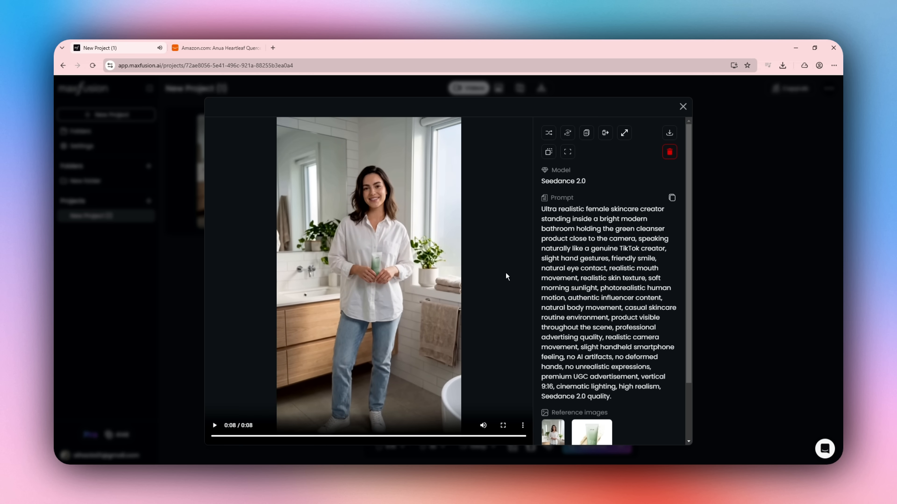
click(682, 106)
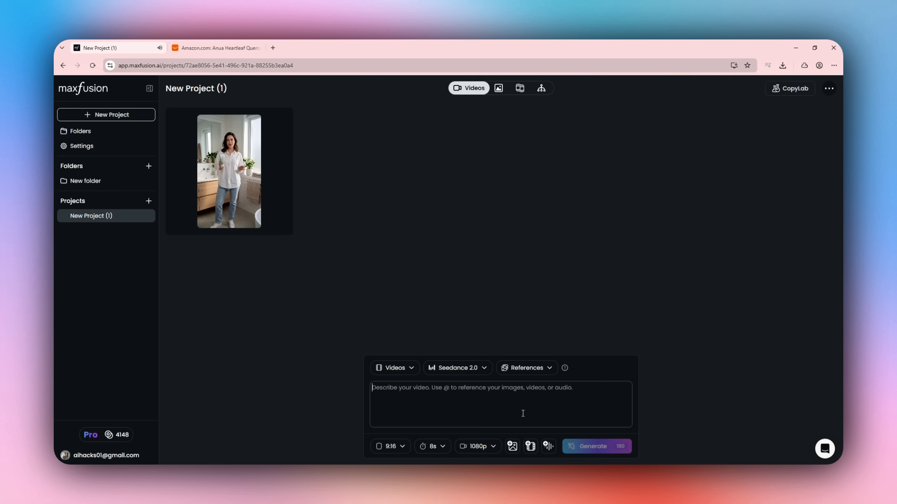
Upload the woman image, the cleanser photo and the product page screenshot as references for a second video.
click(512, 446)
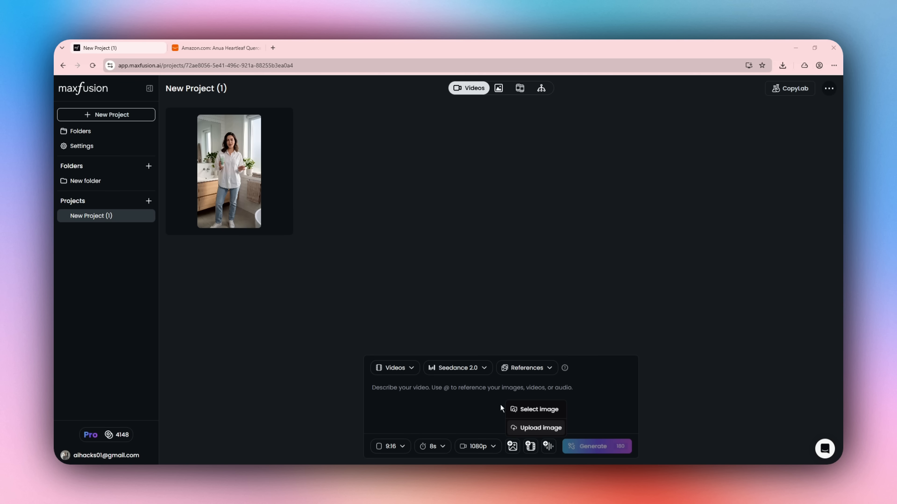
click(537, 427)
click(236, 124)
double_click(236, 124)
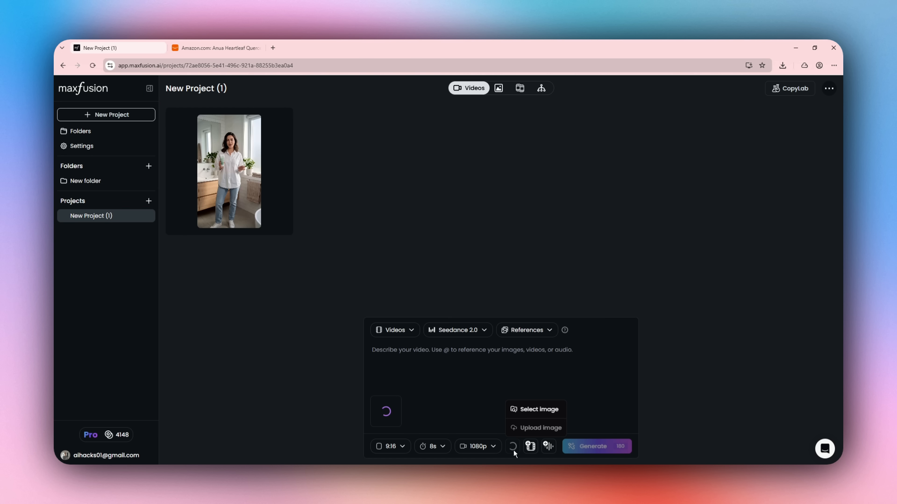
Paste and check the prompt for the same female creator standing near the bathroom mirror, applying cleanser while talking to camera.
click(504, 371)
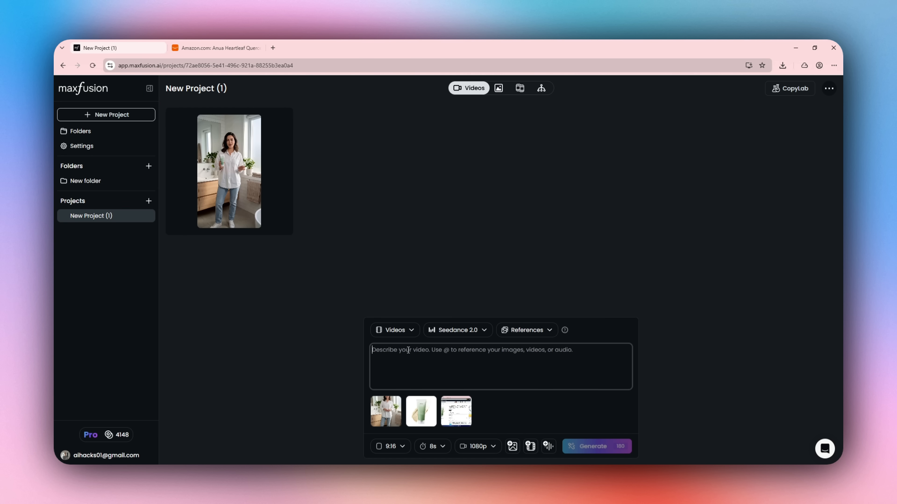
key(ctrl+v)
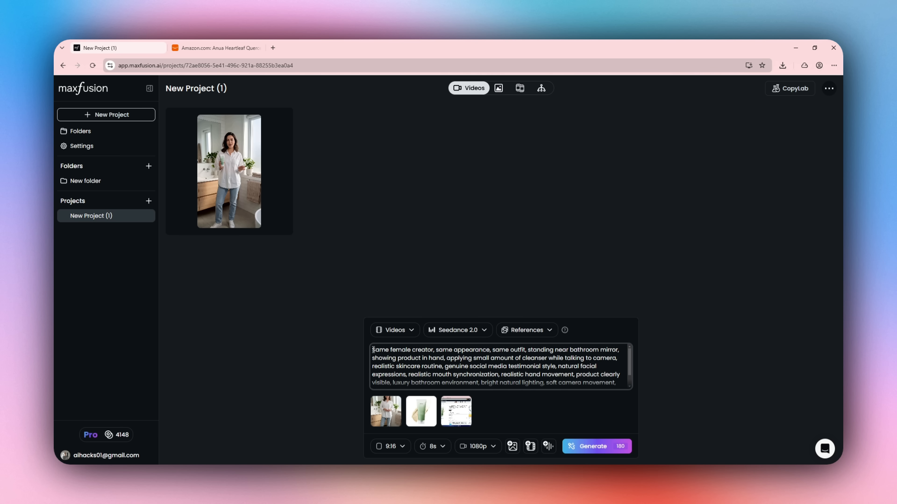
drag(373, 350, 615, 383)
click(615, 383)
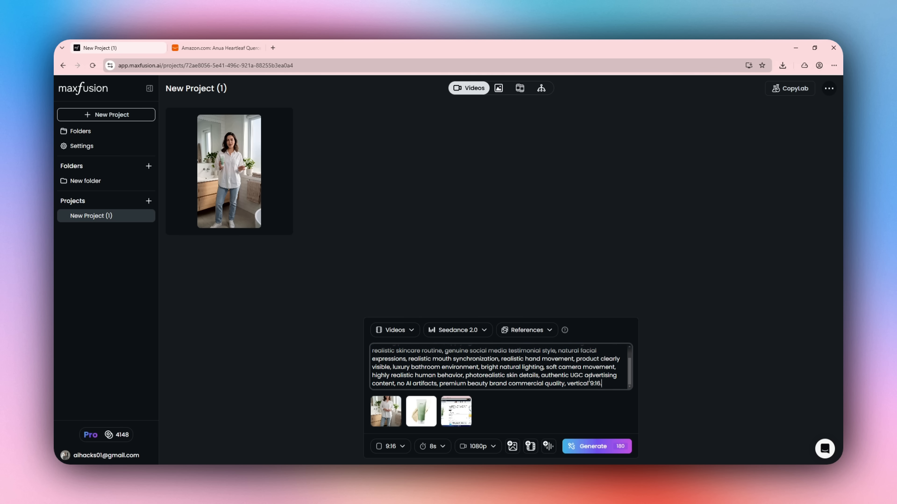
Generate the second 8s video from the bathroom mirror prompt and references, watch it and close its preview.
scroll(557, 367, up, 2)
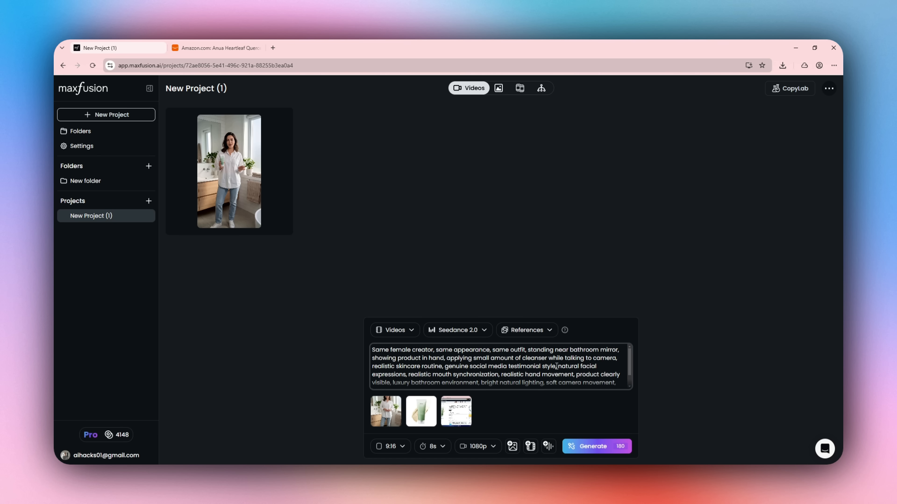
click(605, 444)
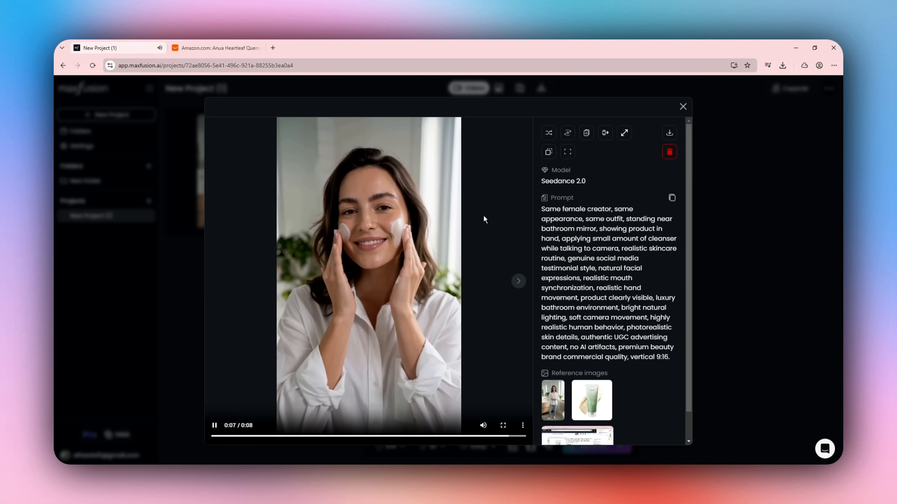
click(682, 105)
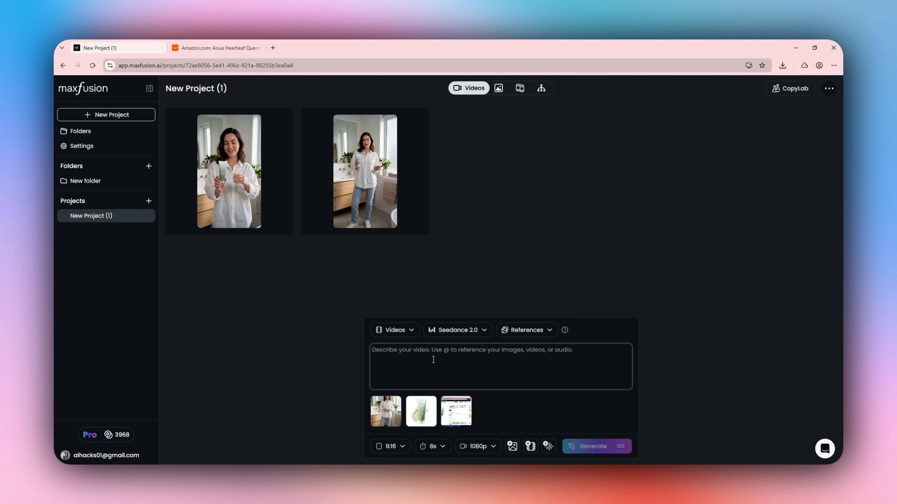
Paste and check a prompt for the same female skincare creator holding the cleanser while speaking directly to camera, with a skincare shelf behind her.
key(ctrl+v)
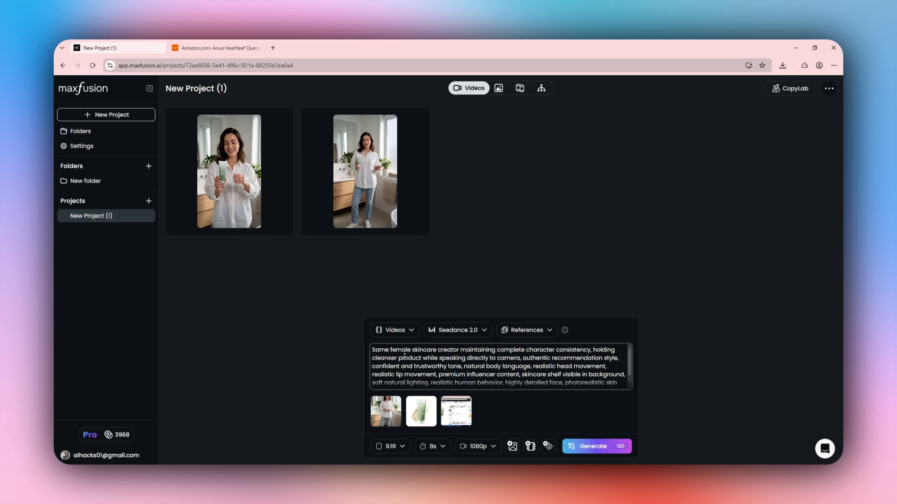
drag(372, 352, 331, 331)
click(445, 355)
scroll(479, 374, down, 2)
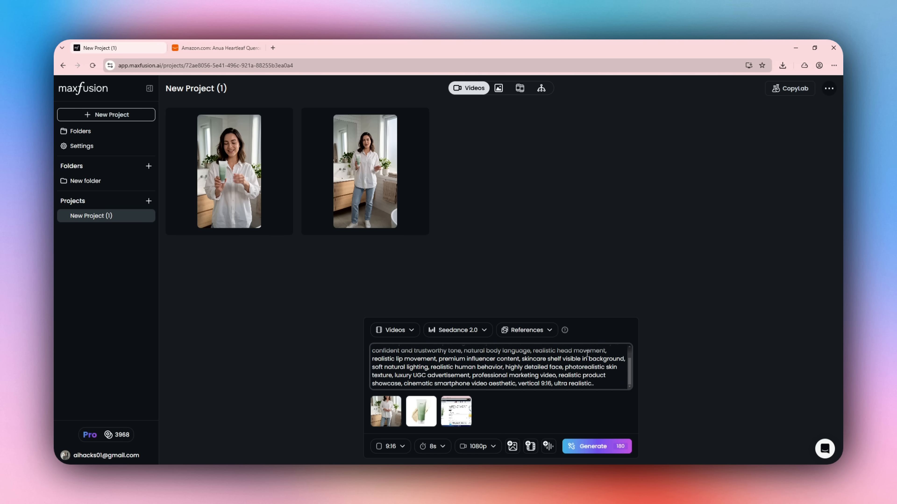
Generate the third 8s video from the prompt and references, watch the result and close its preview.
key(Return)
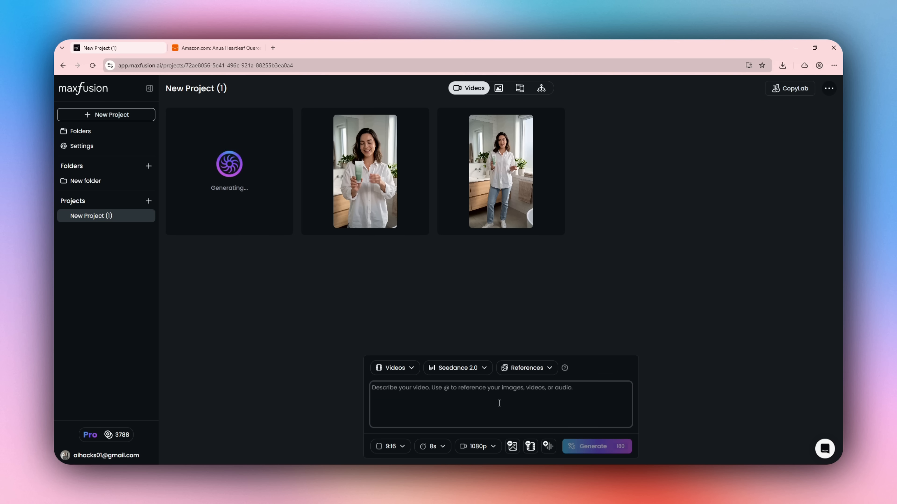
click(321, 226)
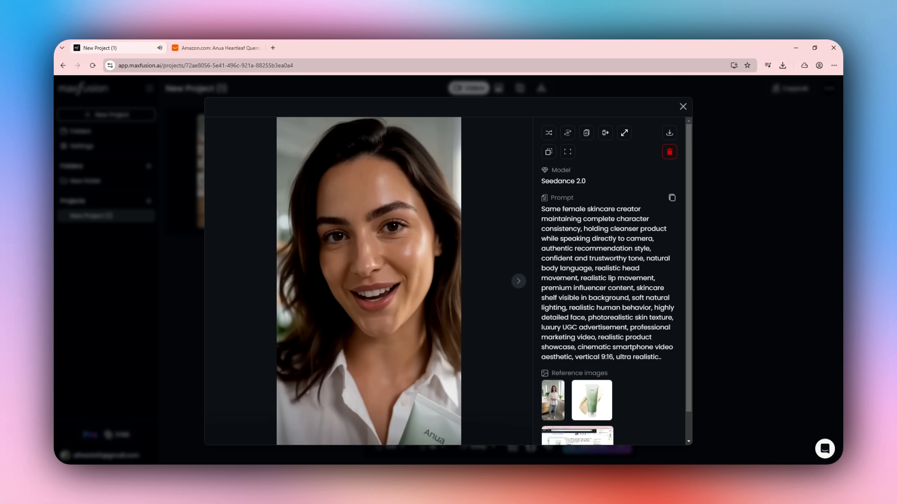
click(683, 107)
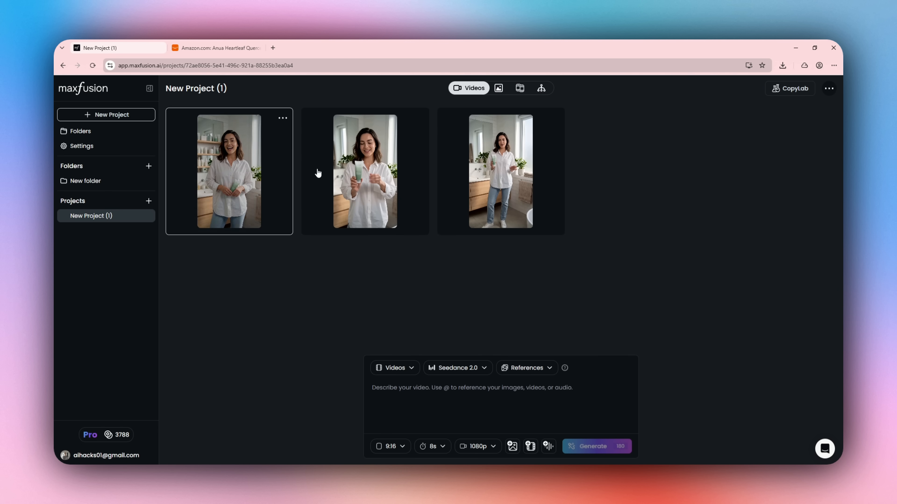
Download the first generated video, the one with the woman standing full-length in the bathroom.
click(554, 118)
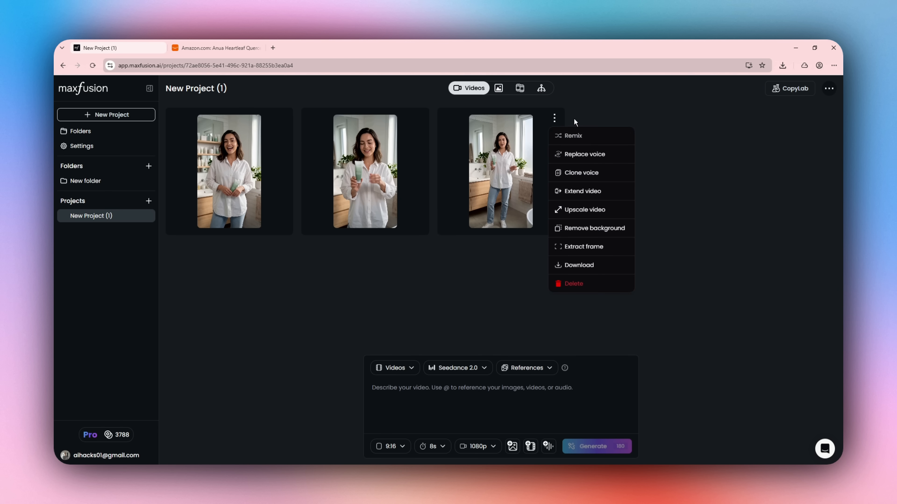
click(579, 265)
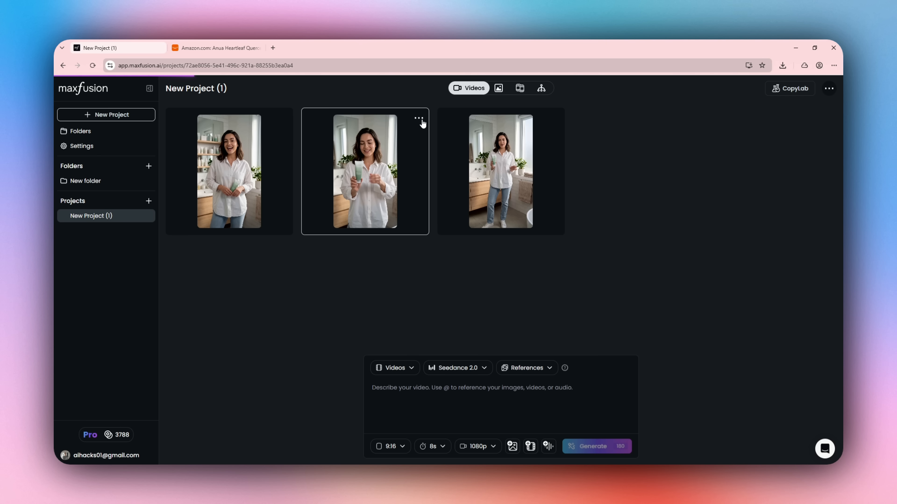
Merge VIDEO 1, VIDEO 2 and VIDEO 3 from the Downloads folder into one clip with the Merge Videos tool.
click(401, 375)
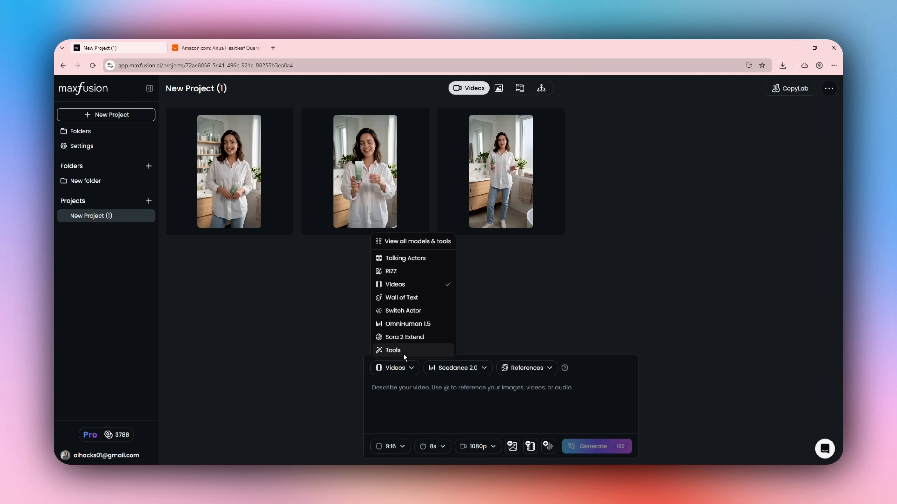
click(404, 352)
click(474, 358)
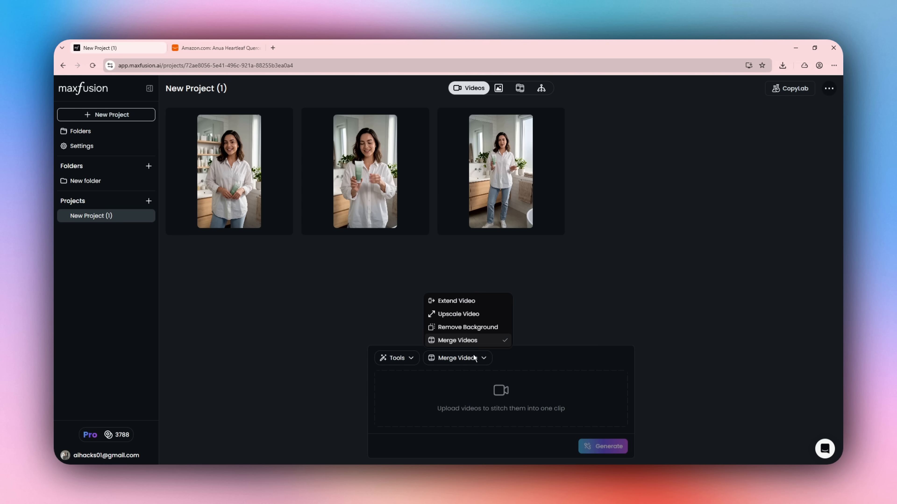
click(461, 341)
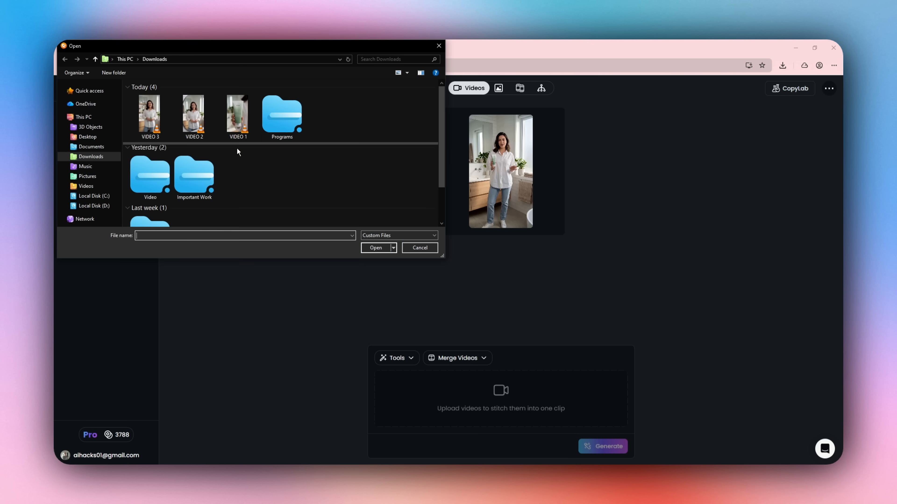
click(238, 116)
shift+click(150, 116)
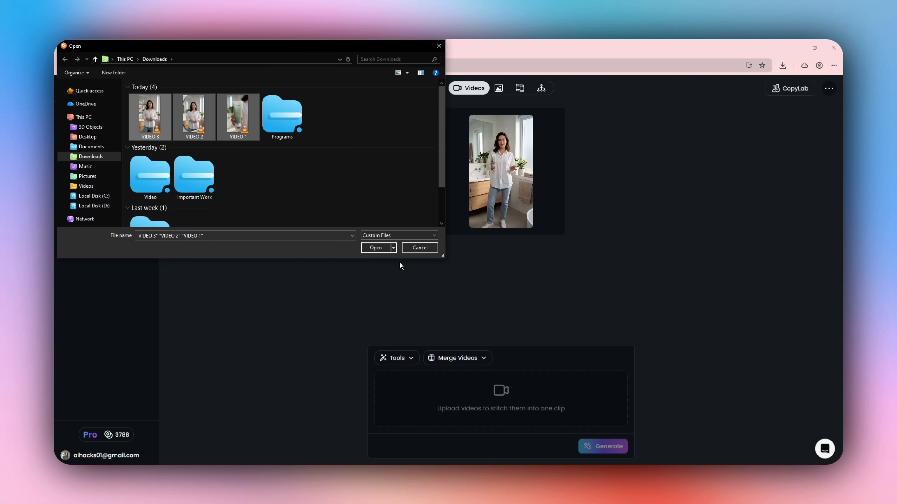
click(375, 248)
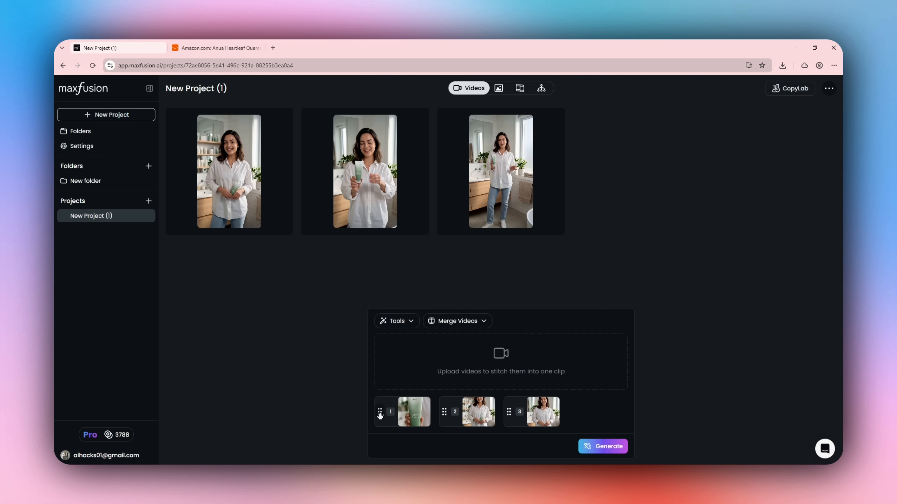
click(610, 449)
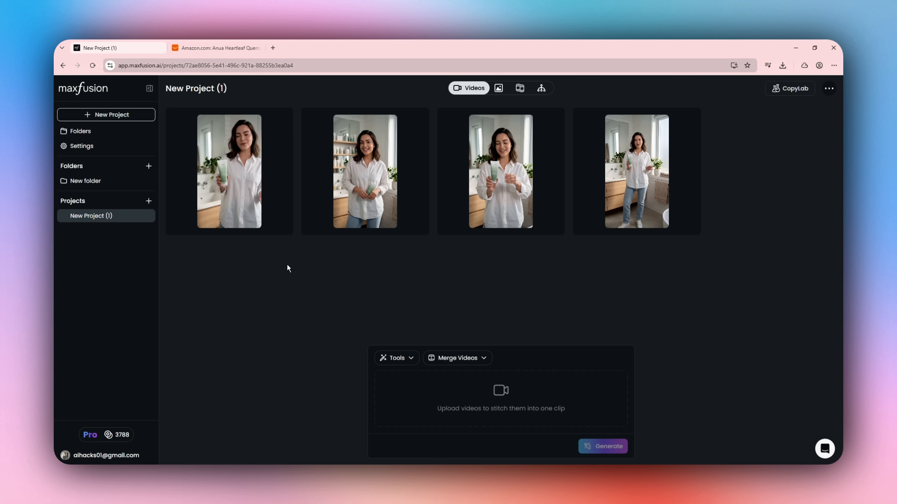
Play back the merged video, download it and close its preview.
mouse_move(227, 183)
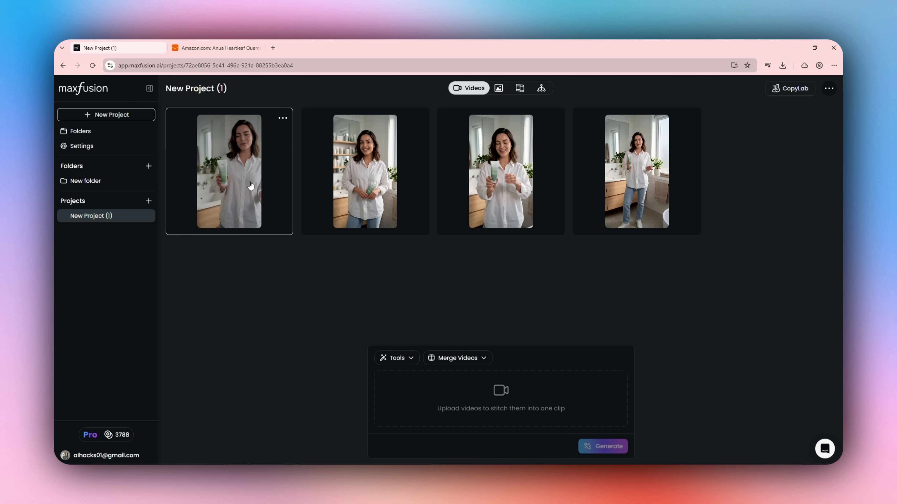
click(227, 183)
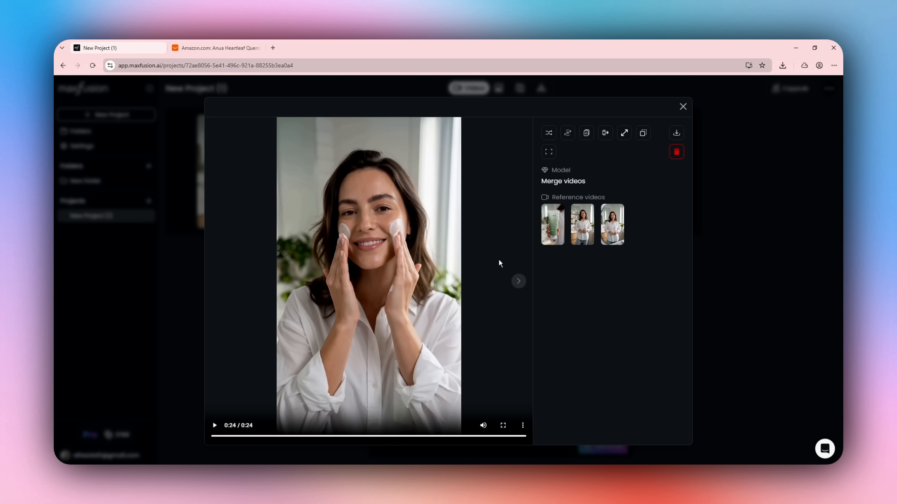
click(215, 426)
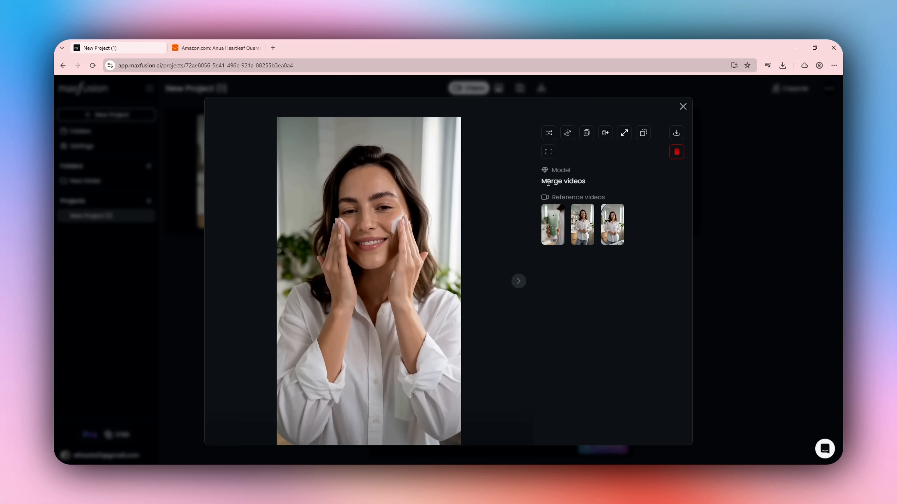
drag(542, 182, 588, 184)
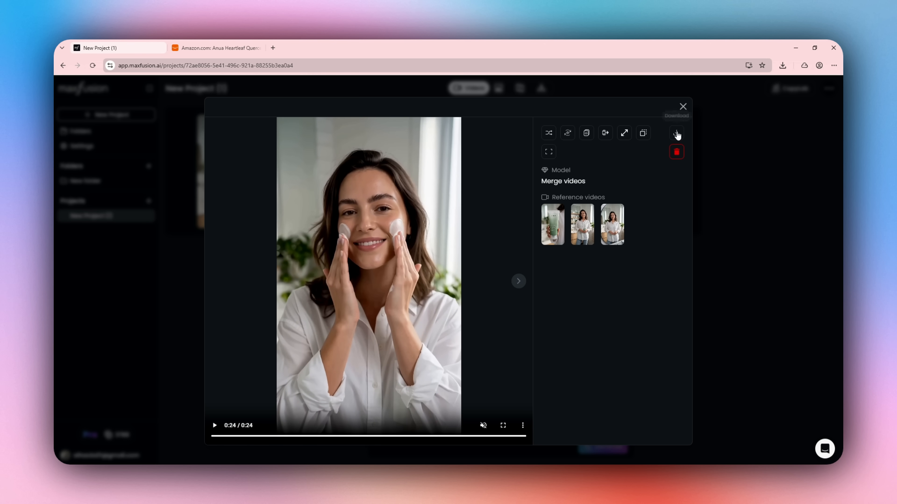
click(682, 106)
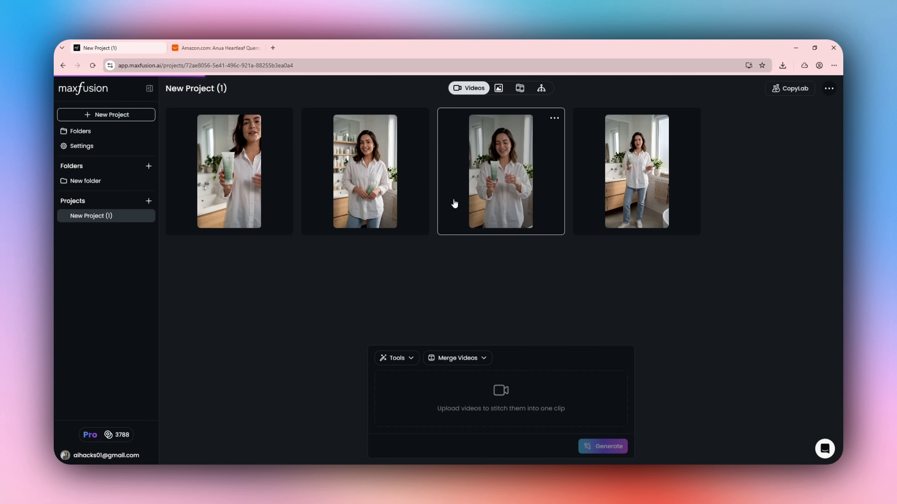
Look through the project's image tools, including UGC Scene Builder, UGC Blast and Scene Blast, and return to Create image.
click(498, 88)
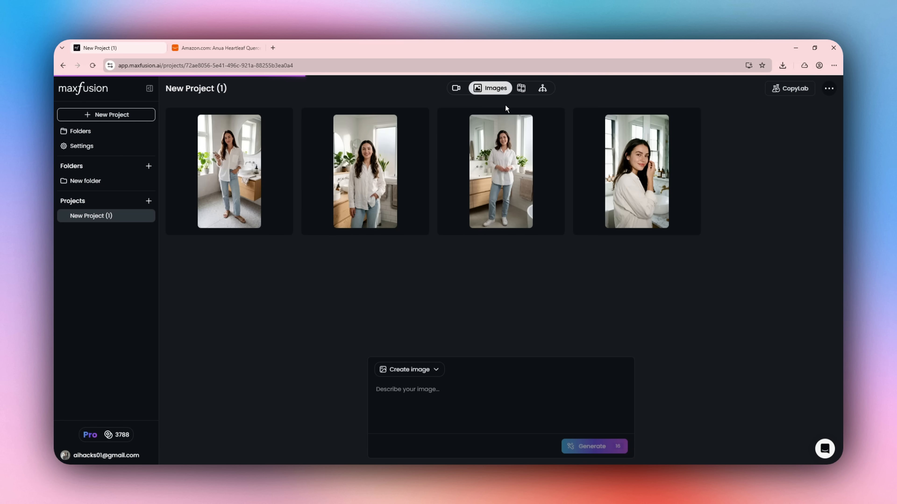
click(517, 93)
click(474, 94)
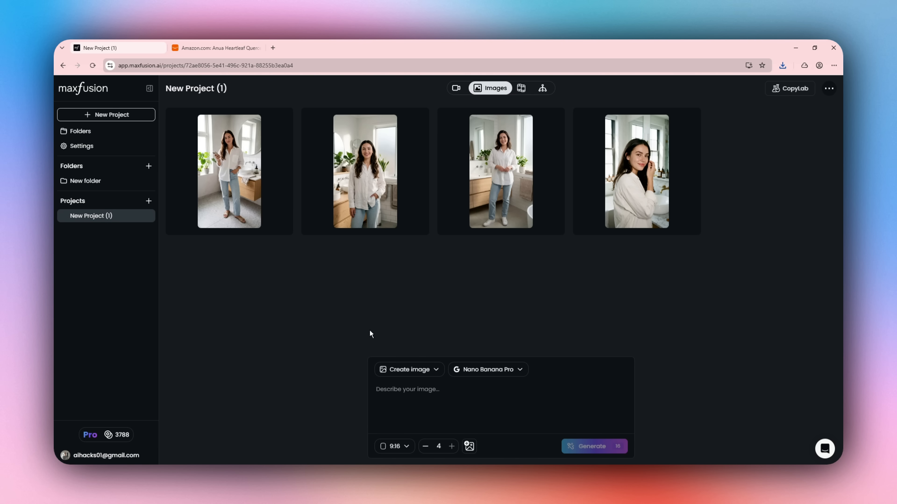
click(405, 370)
click(407, 327)
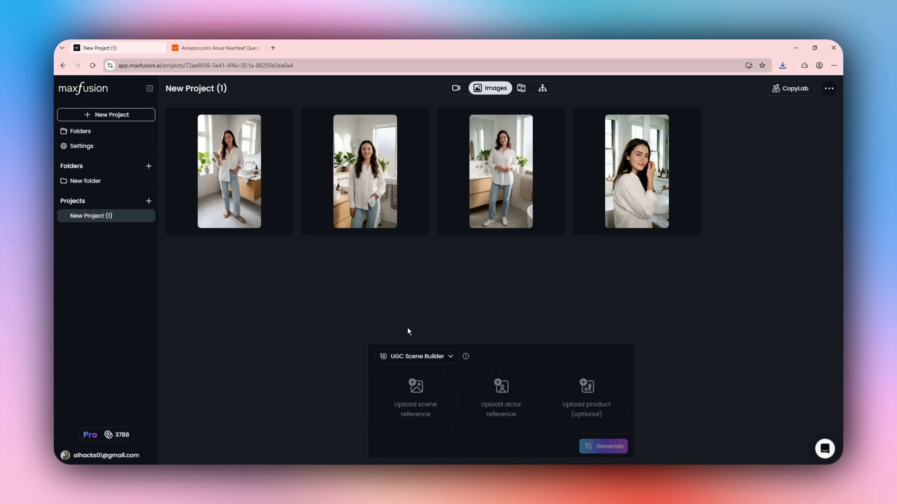
click(420, 358)
click(418, 333)
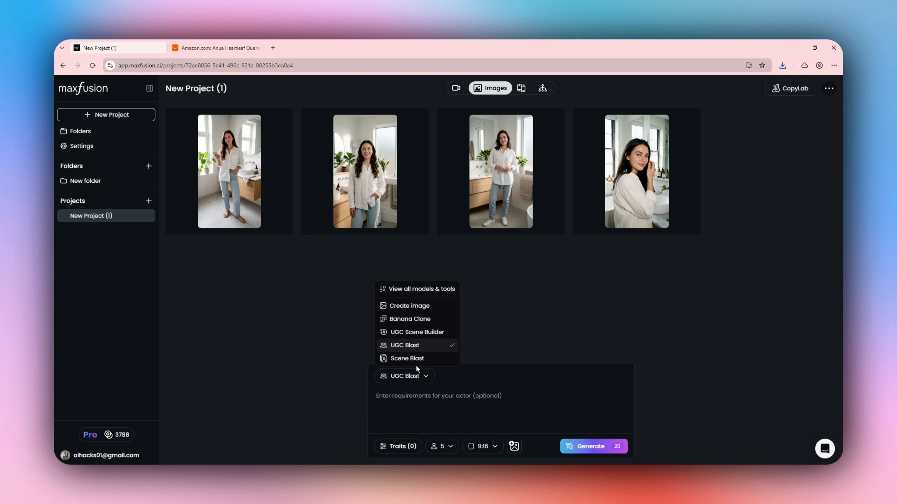
click(394, 361)
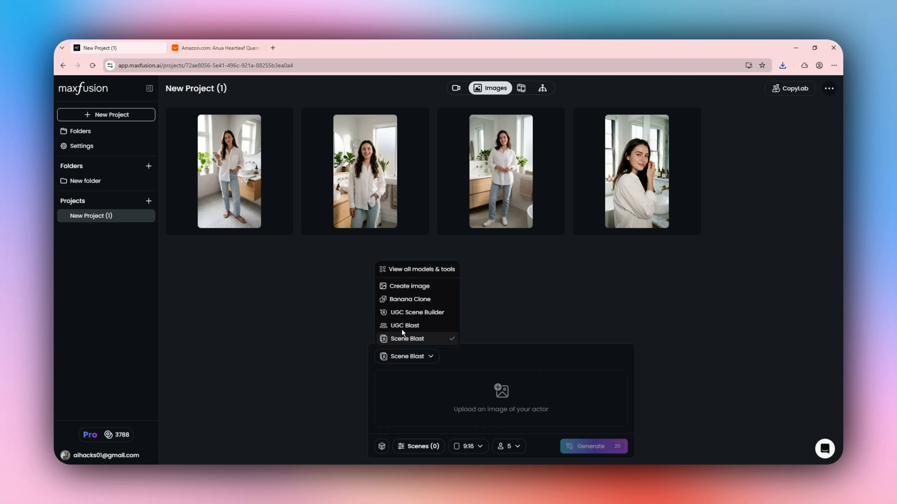
click(404, 288)
Return to the project's videos and look through the full catalogue of available models and tools.
click(460, 89)
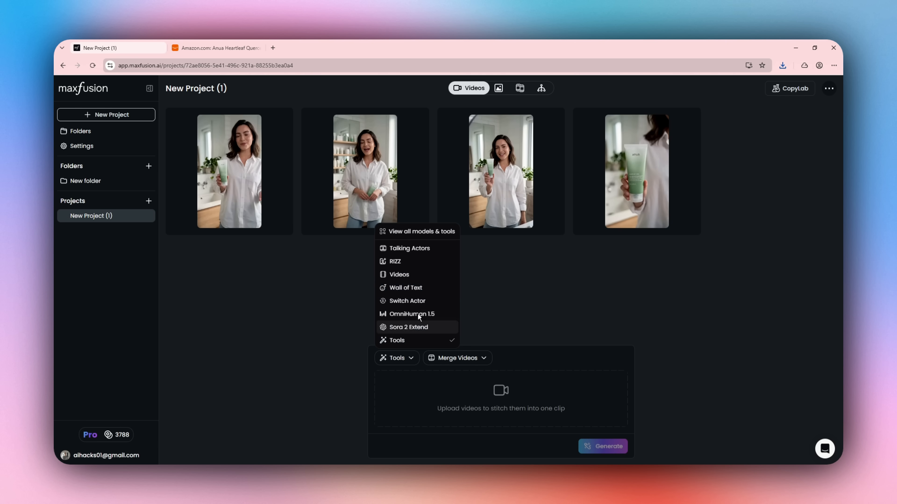
click(420, 232)
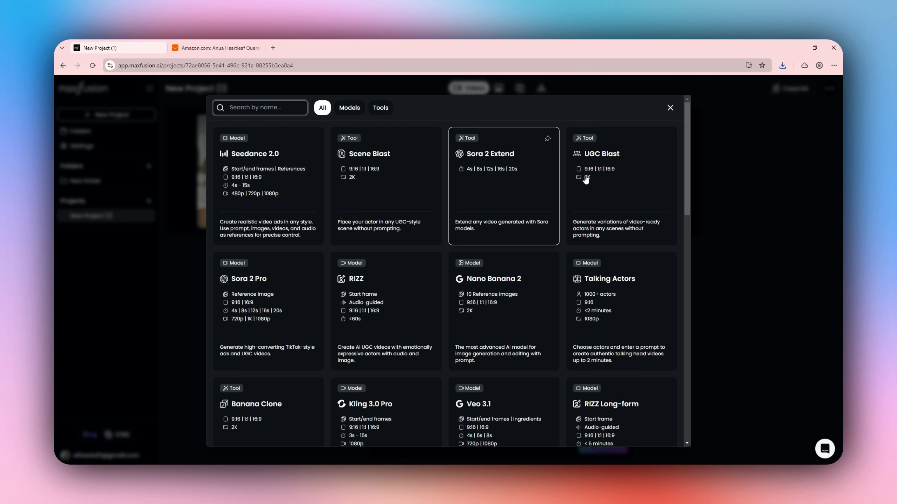
scroll(582, 205, down, 8)
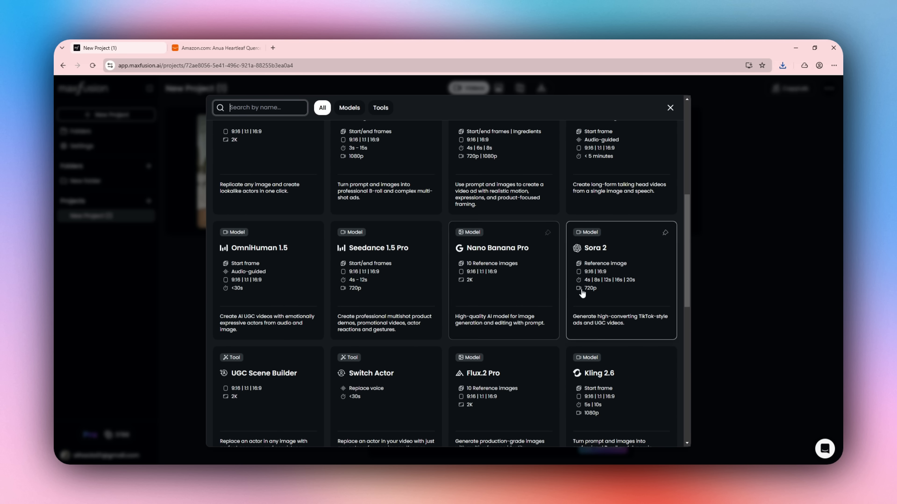
scroll(581, 293, down, 8)
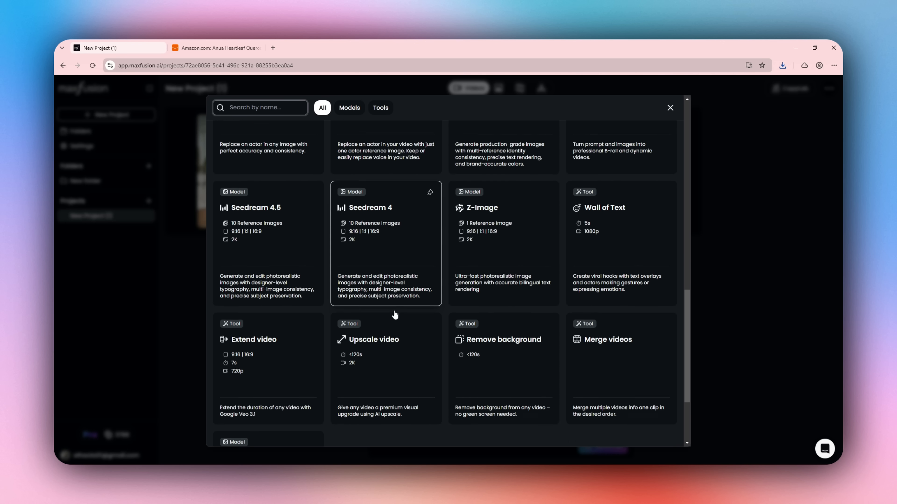
scroll(394, 314, down, 3)
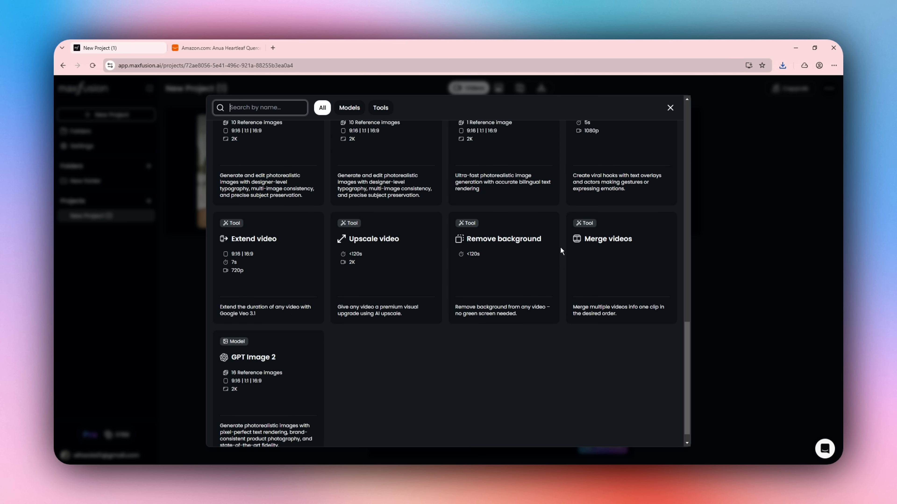
scroll(560, 246, up, 20)
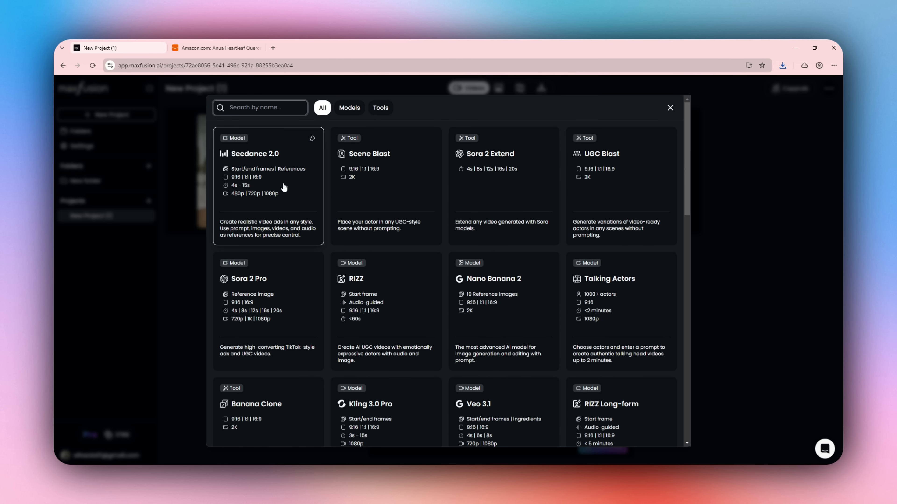